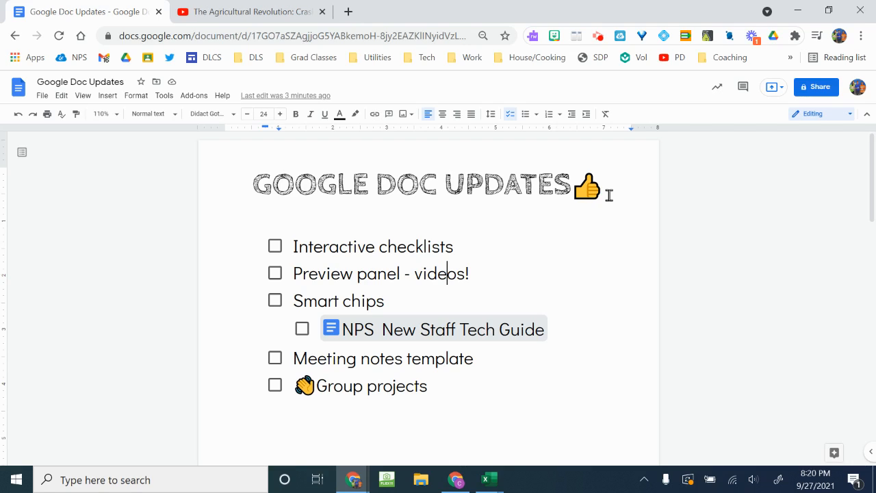
click(485, 335)
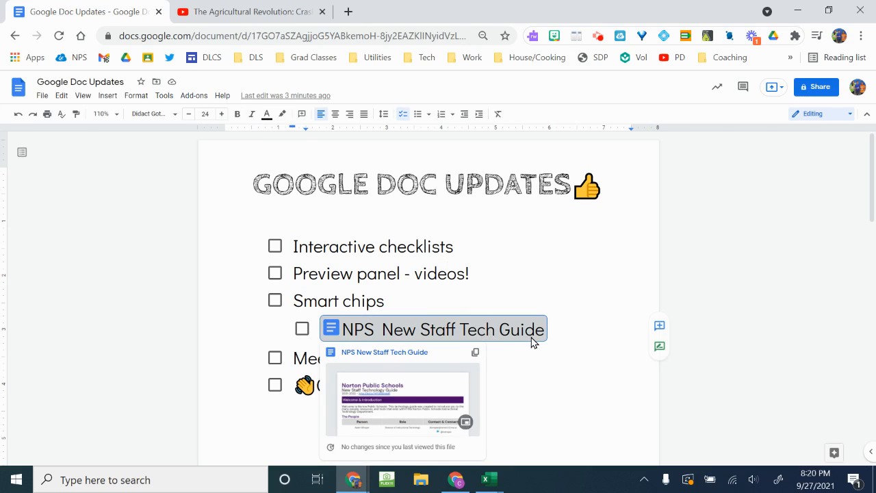
click(541, 363)
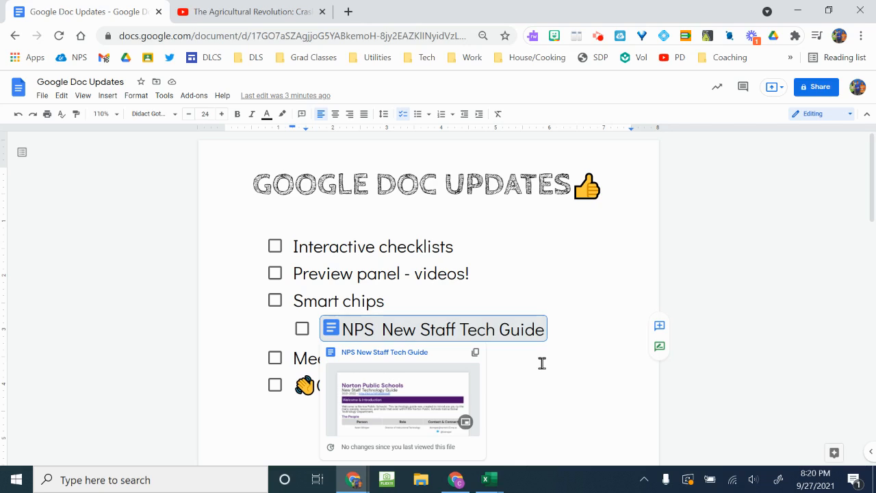
scroll(542, 363, down, 1)
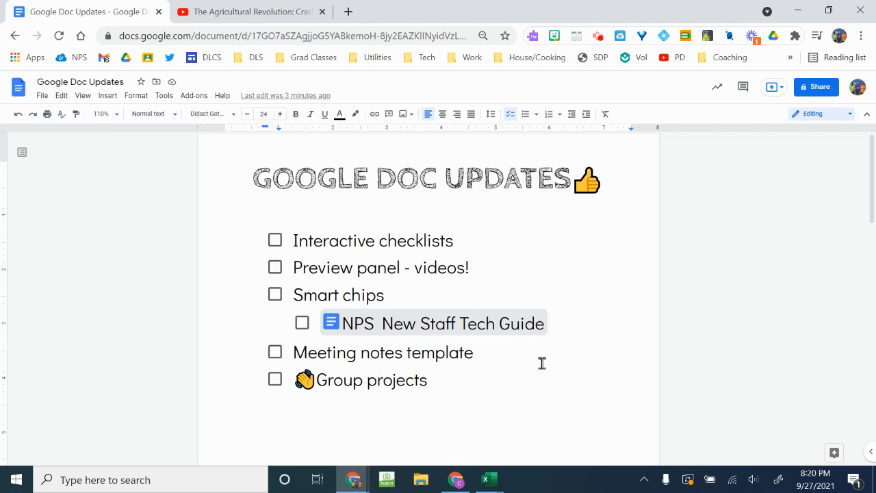
Check off the "Interactive checklists" item in the list
click(293, 373)
click(274, 240)
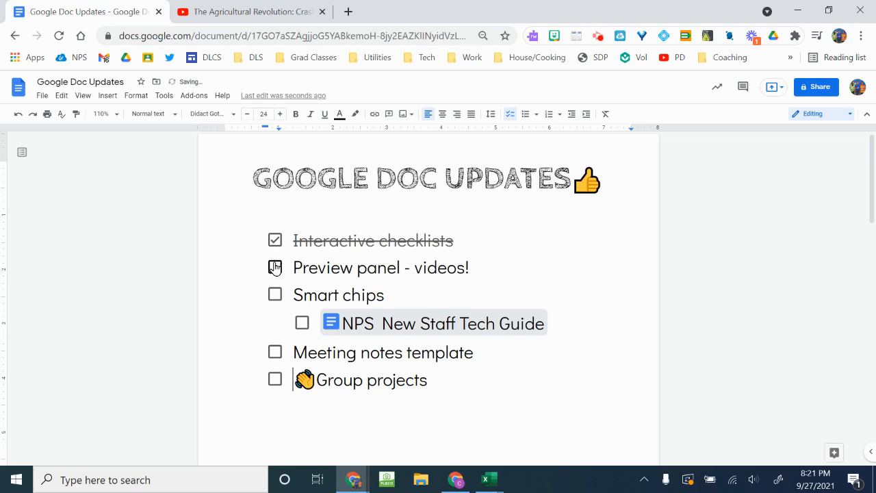
click(274, 267)
click(274, 270)
Indent the "Group projects" item under "Meeting notes template", and check and uncheck "Preview panel - videos!"
key(ctrl+plus)
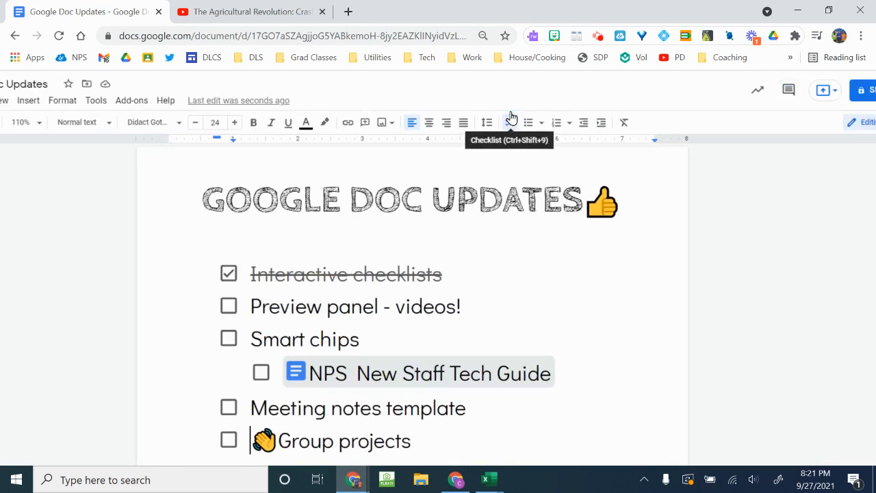
key(ctrl+plus)
key(ctrl+plus)
key(ctrl+plus)
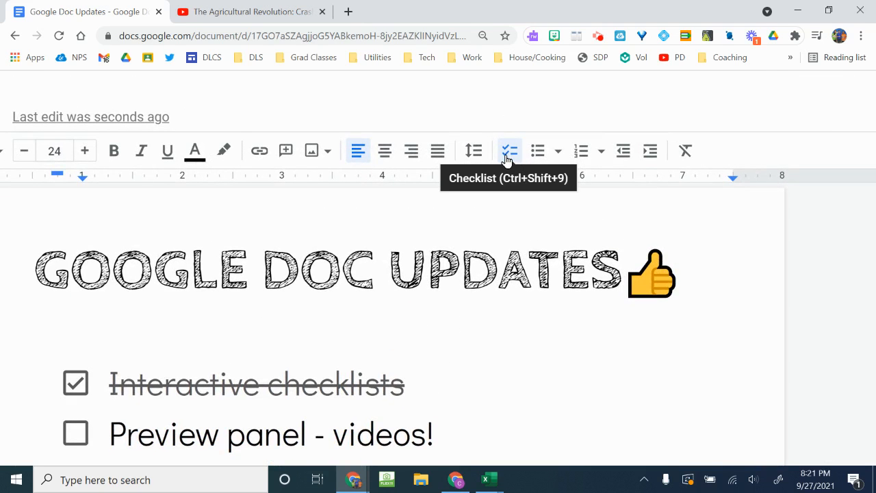
key(ctrl+0)
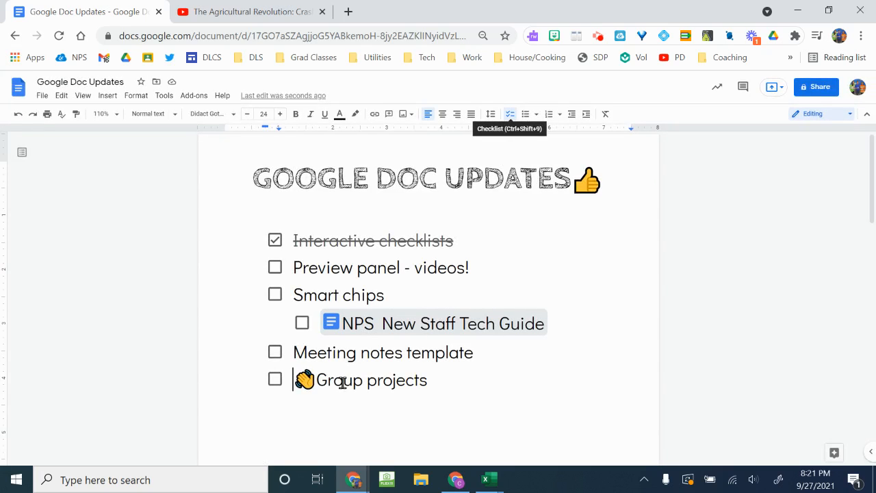
key(Tab)
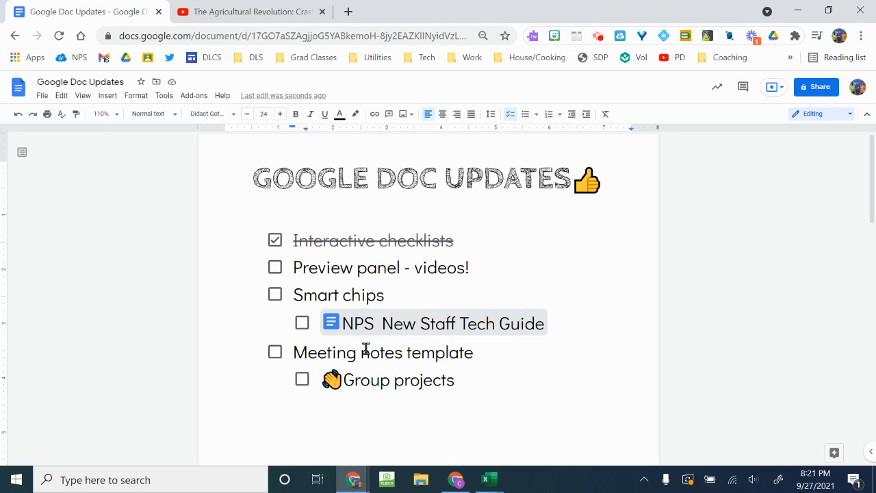
click(275, 268)
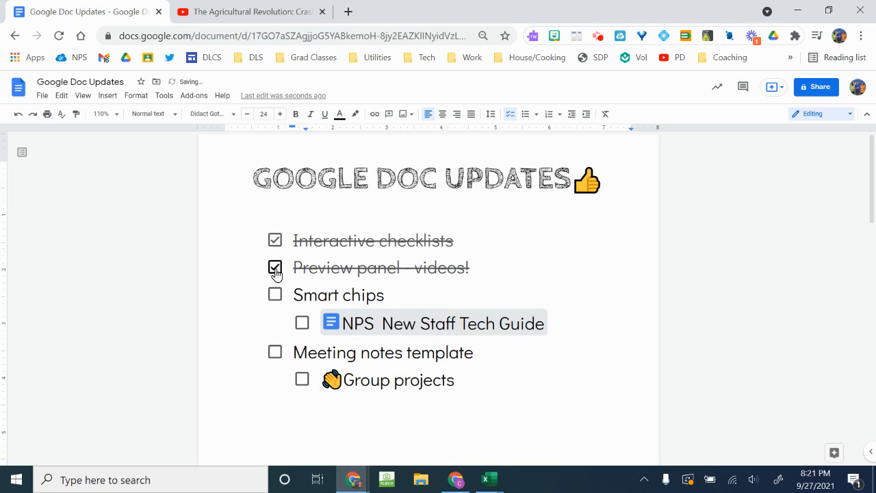
click(275, 269)
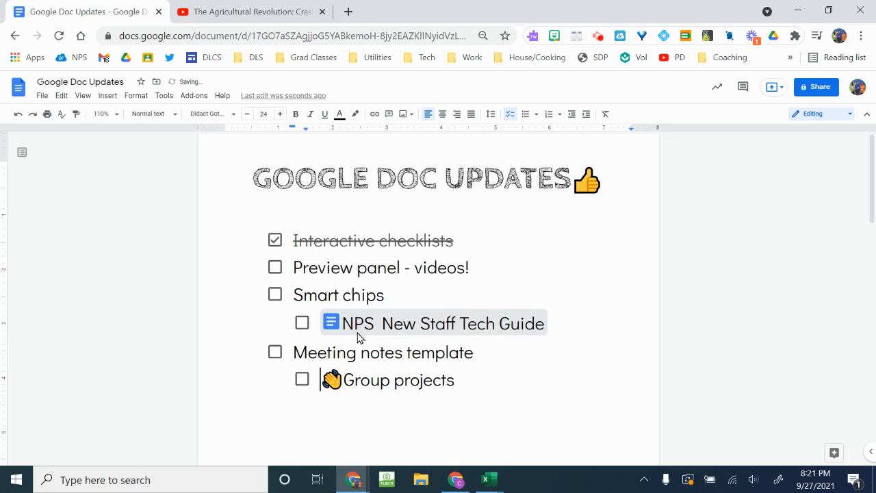
Start a separate checklist below the "Group projects" item with the entry "Type away!"
double_click(480, 380)
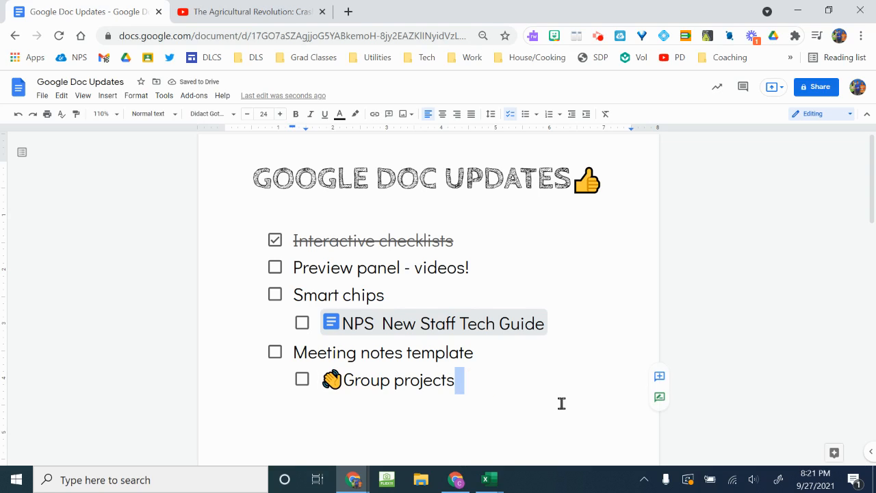
key(Return)
key(BackSpace)
key(BackSpace)
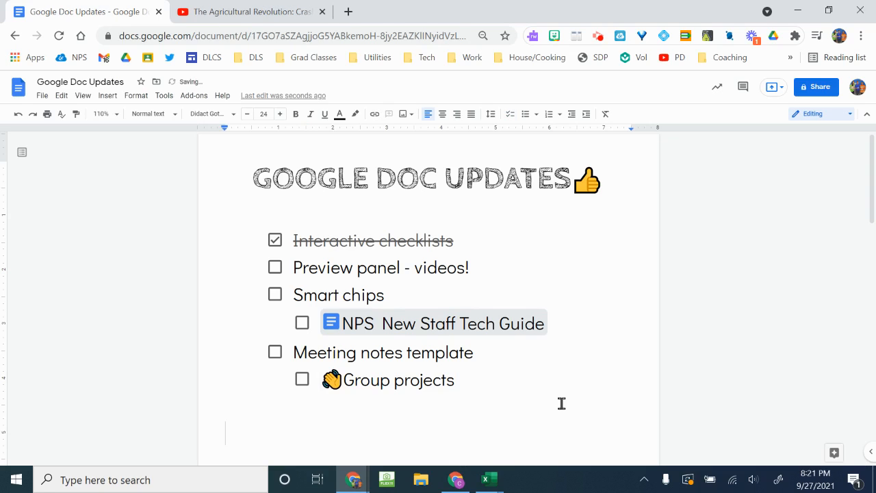
click(510, 117)
text(Type away!)
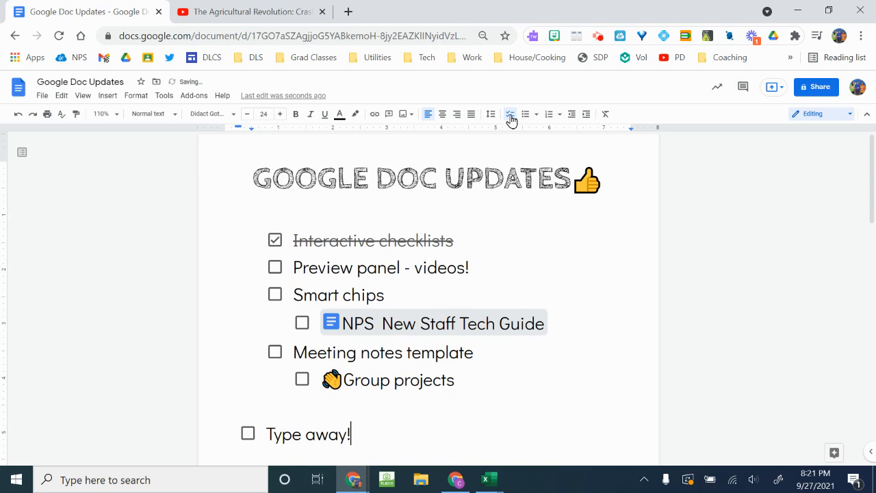
End the new checklist and add three plain text lines below it, each reading "List"
key(Return)
key(Return)
text(List)
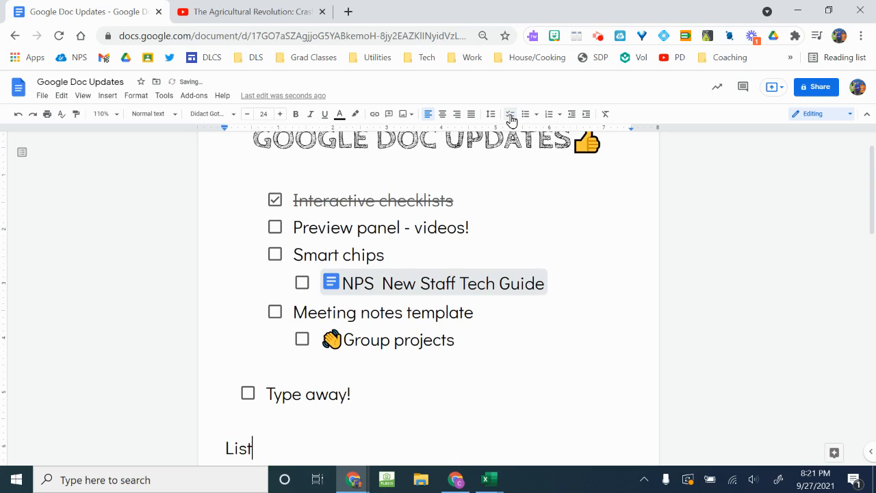
key(Return)
text(Lis)
key(Return)
text(L)
key(BackSpace)
key(BackSpace)
text(t)
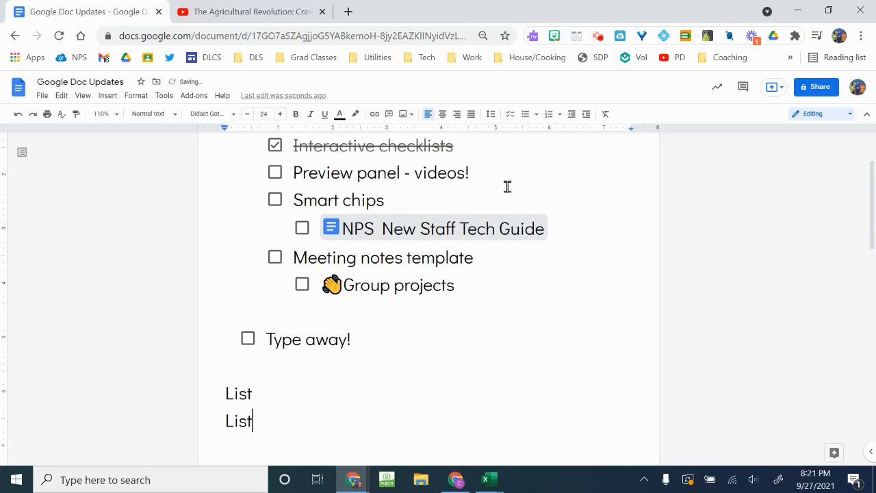
key(Return)
text(List)
Convert the three "List" lines into checklist items
scroll(328, 374, down, 1)
drag(265, 424, 221, 363)
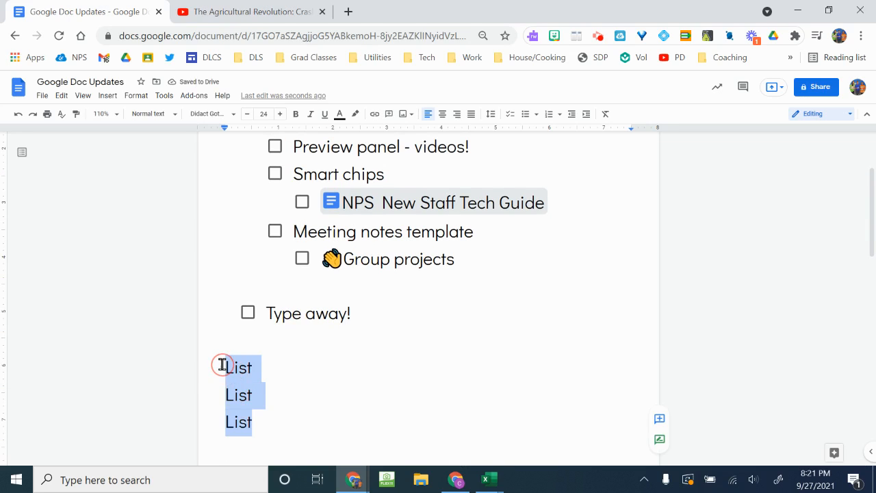
click(510, 113)
click(361, 362)
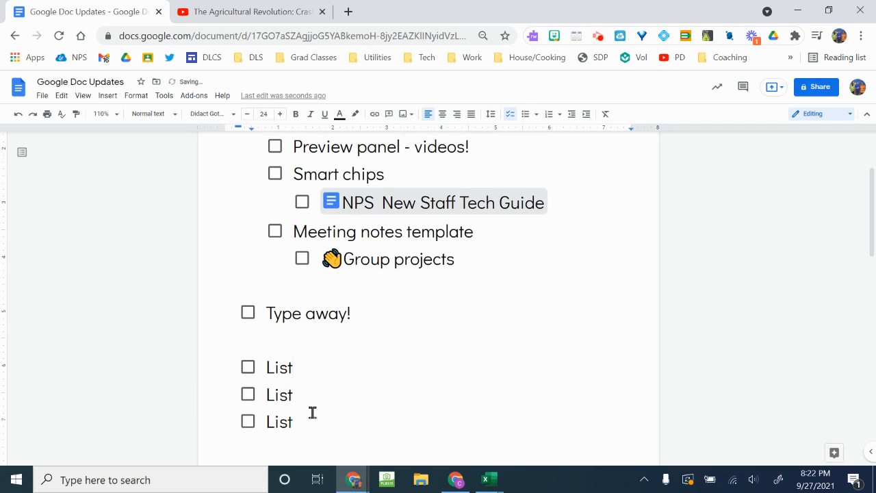
Delete the "Type away!" item and the three "List" items below the main checklist
scroll(304, 414, up, 1)
right_click(298, 429)
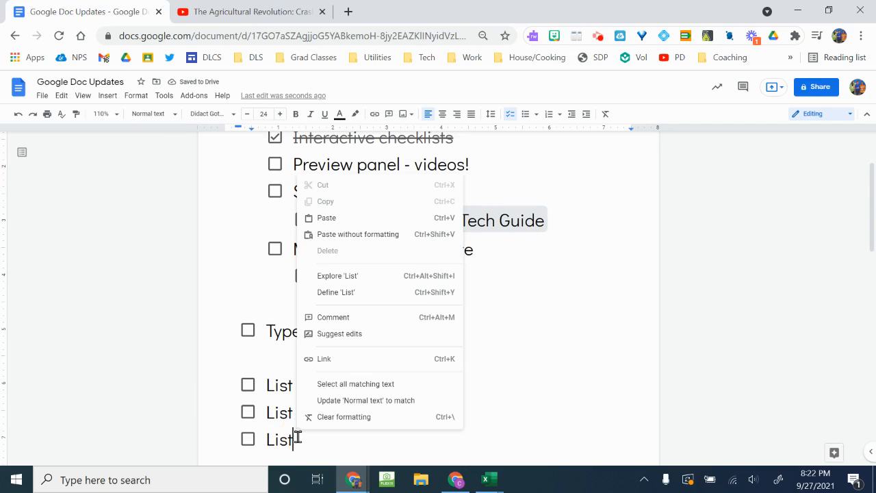
key(Escape)
scroll(295, 435, up, 3)
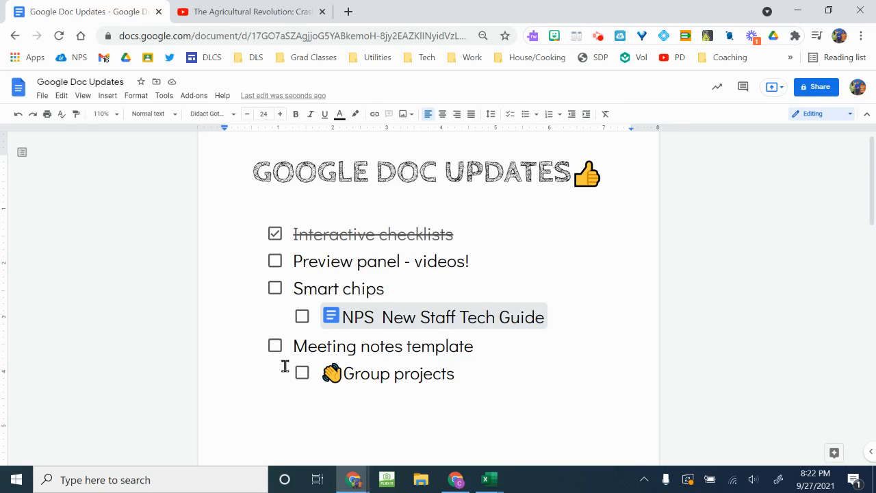
Open the preview of the "NPS New Staff Tech Guide" smart chip, look through the document and close the preview
click(397, 320)
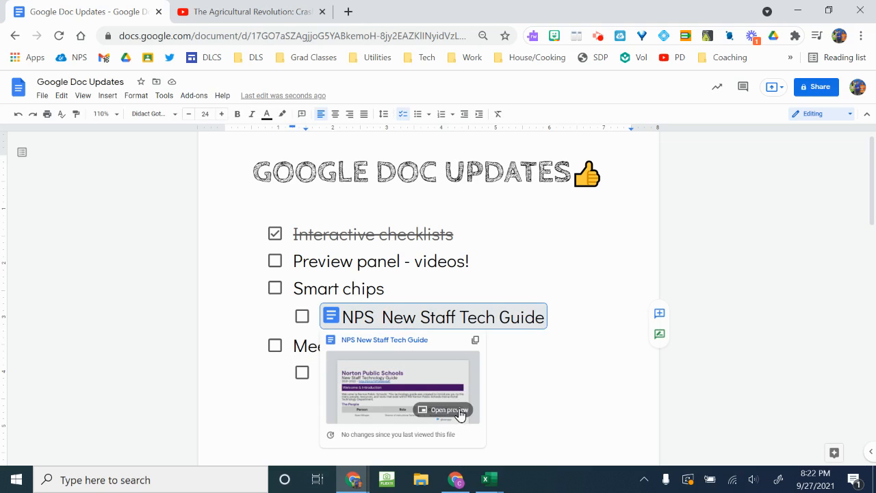
click(451, 405)
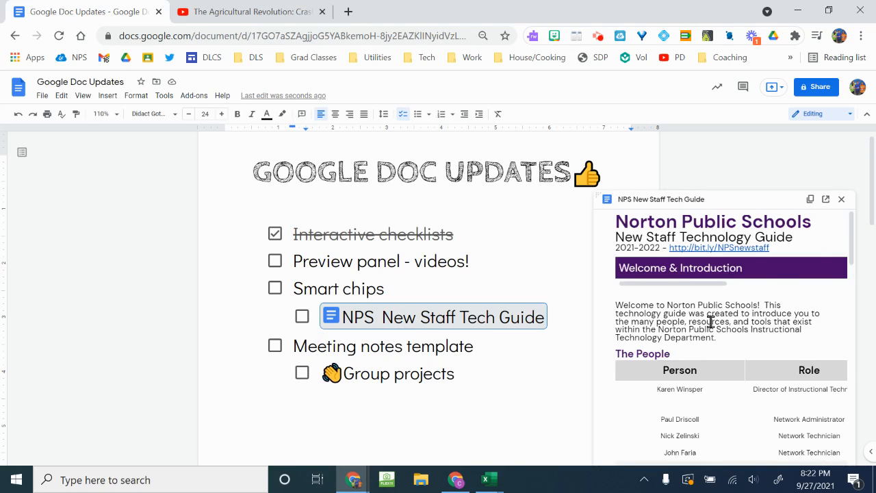
scroll(726, 326, down, 5)
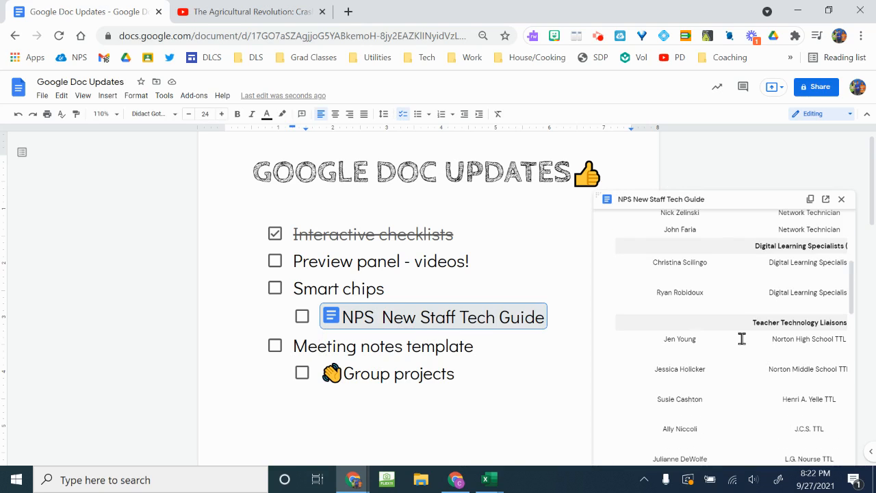
click(842, 200)
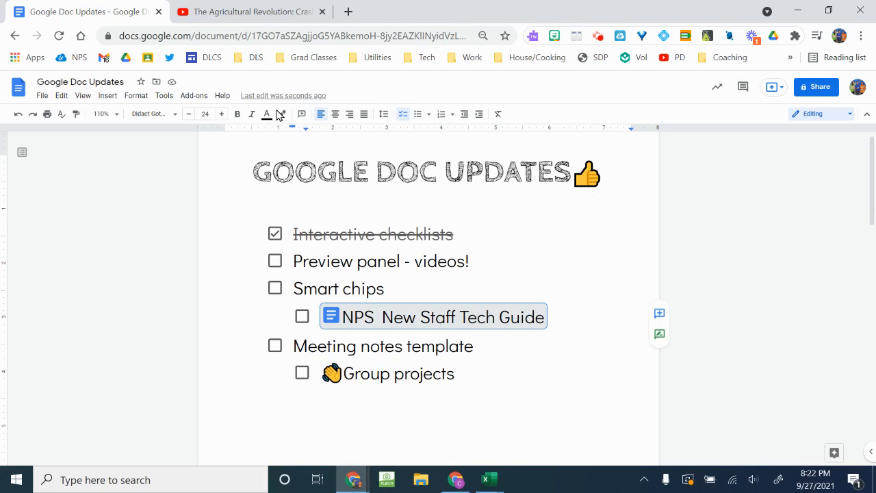
Copy the web address of the open YouTube video "The Agricultural Revolution: Crash Course World History #1"
click(248, 9)
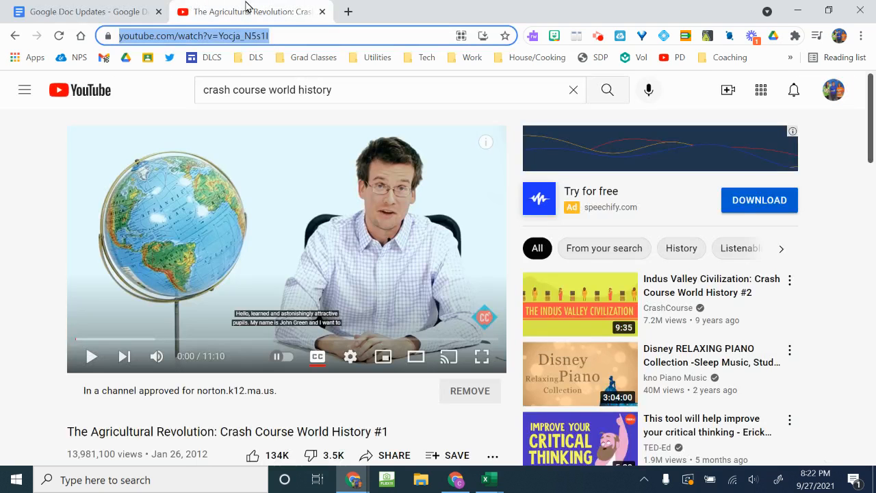
click(242, 35)
key(ctrl+c)
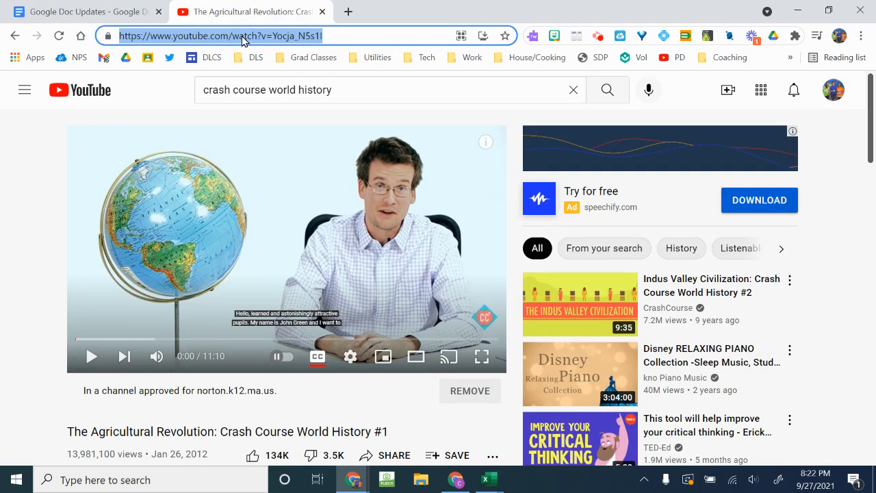
Paste the video link into a new checklist item below "Preview panel - videos!" and replace it with its smart chip
click(120, 8)
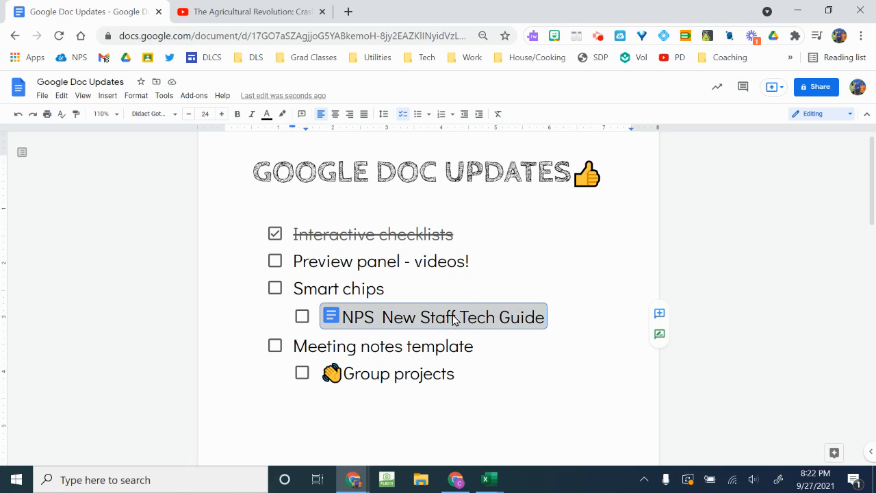
click(483, 260)
key(Return)
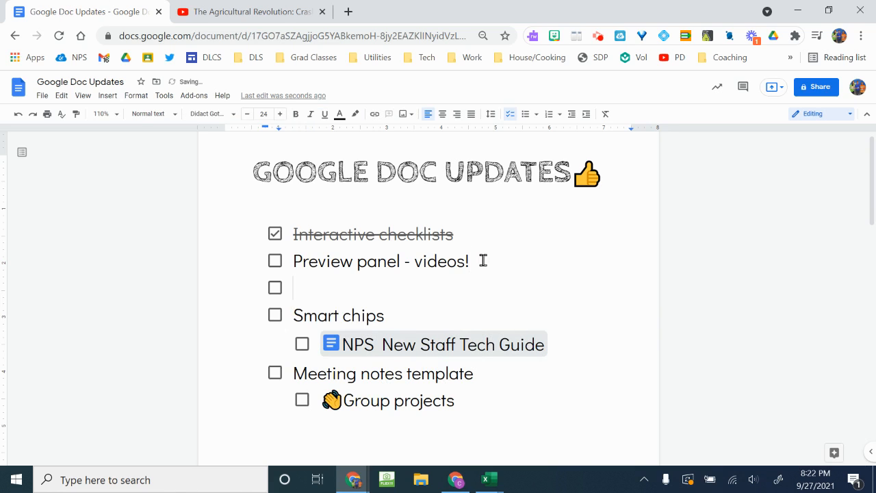
key(ctrl+v)
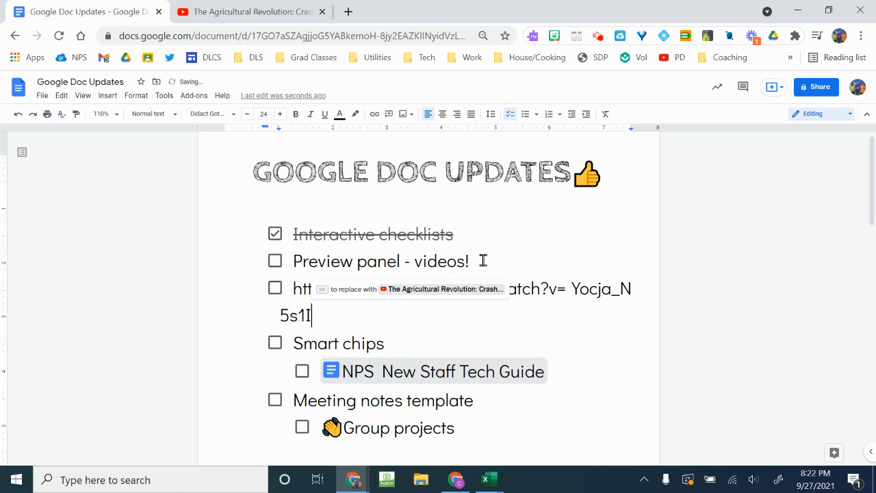
click(415, 293)
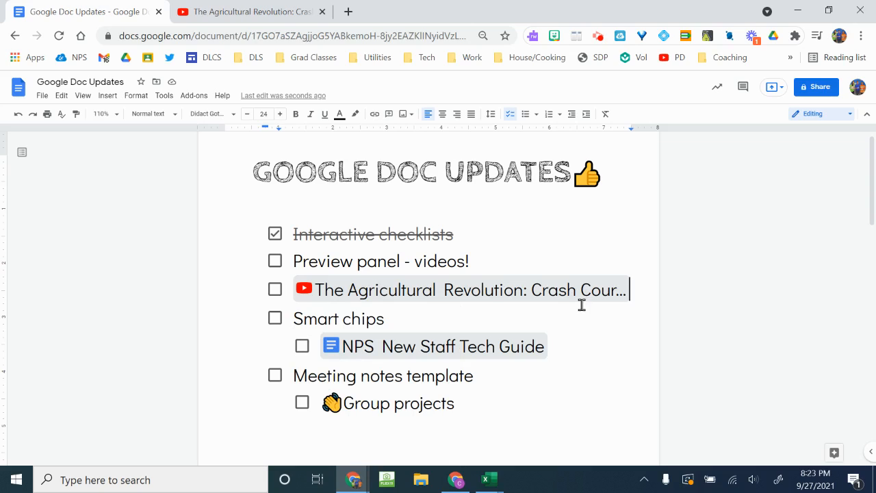
Preview the Agricultural Revolution video from its smart chip, pause the playback and close the preview
mouse_move(579, 292)
mouse_move(404, 293)
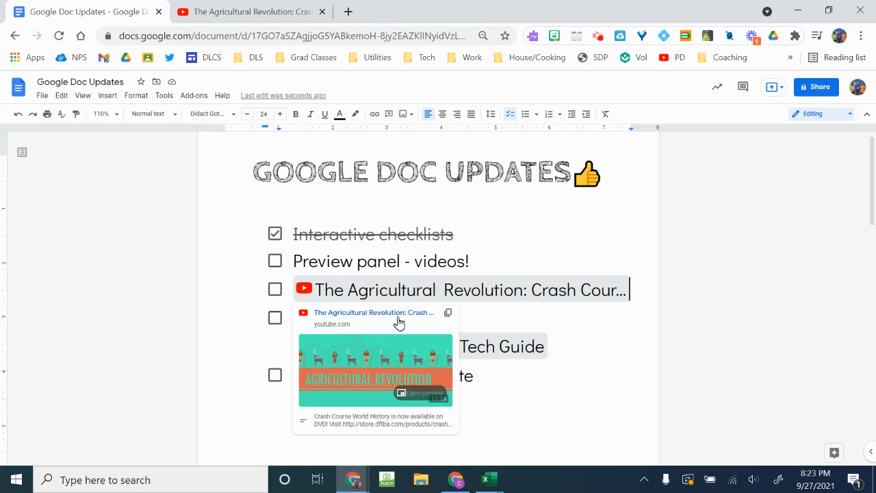
click(409, 391)
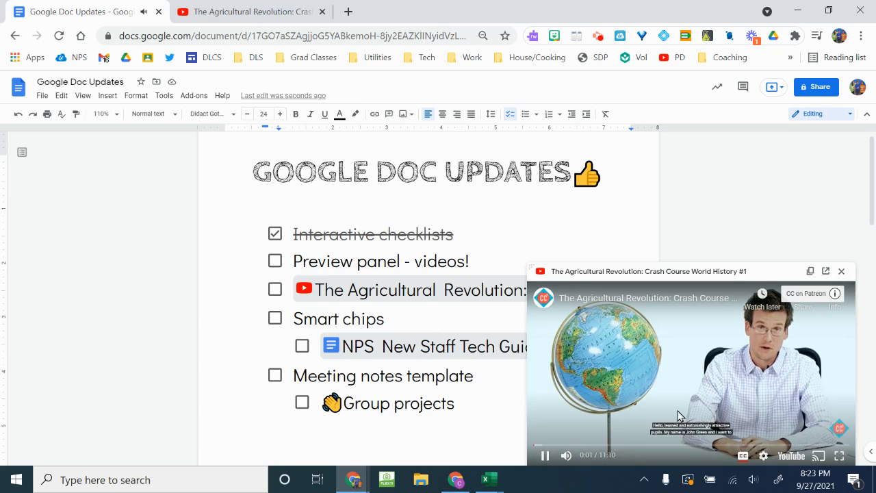
click(543, 455)
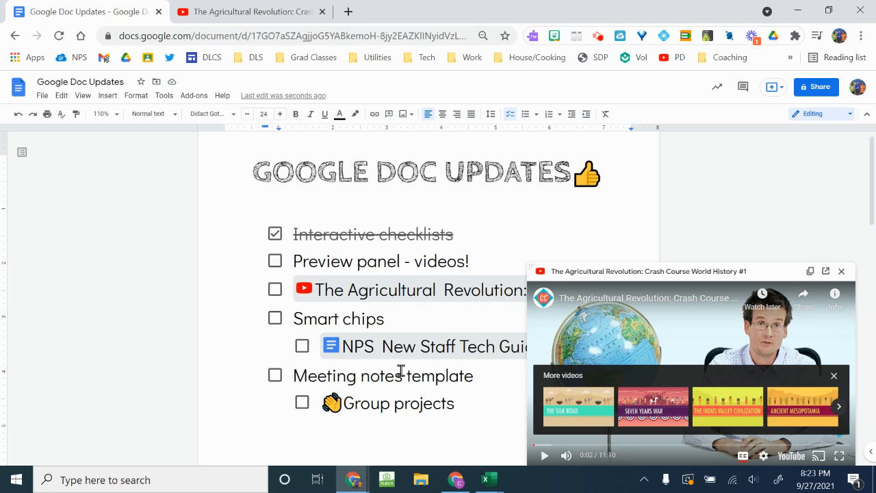
click(840, 272)
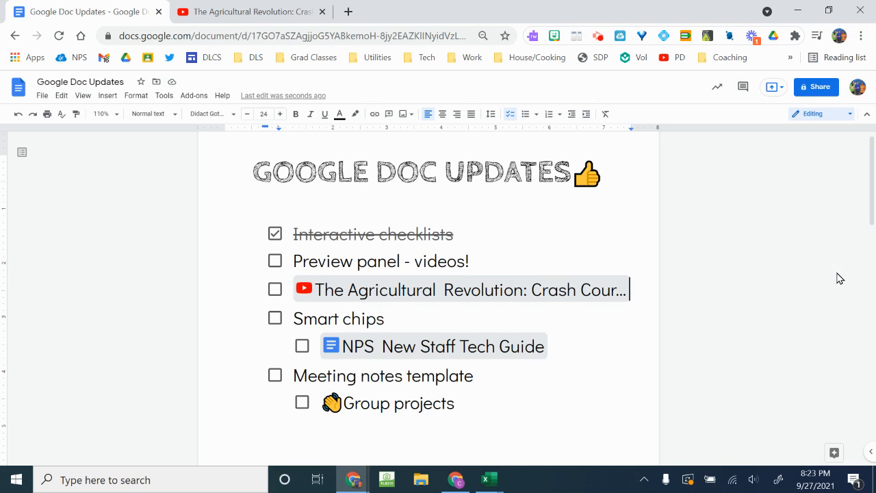
Add another checklist item below "Preview panel - videos!" with the video address as plain text, followed by an empty item
mouse_move(538, 289)
click(484, 262)
key(Return)
key(ctrl+v)
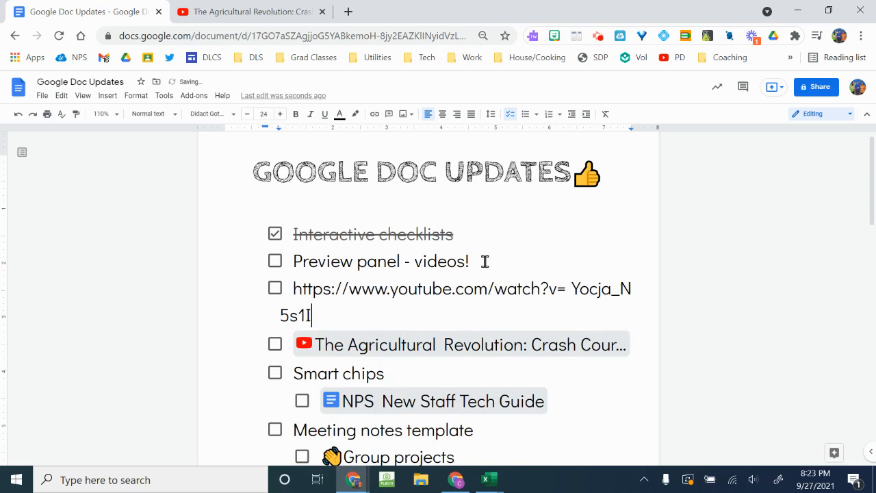
key(Return)
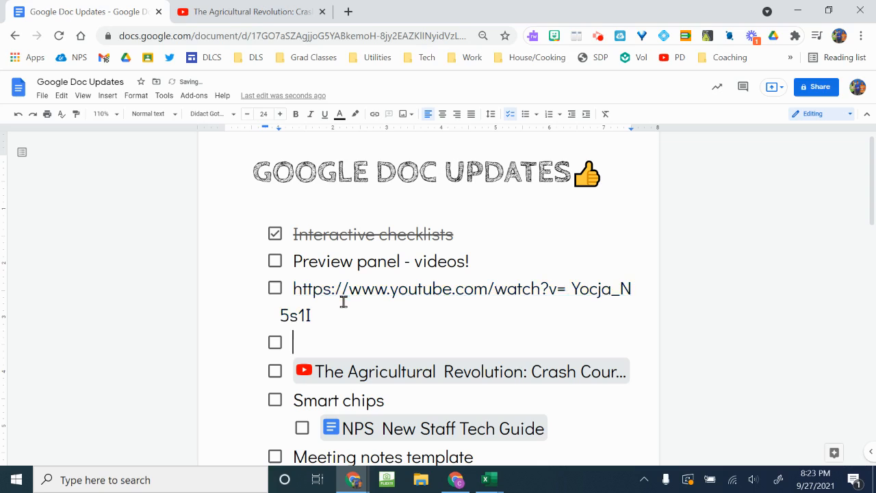
Turn the plain video address below "Preview panel - videos!" into a link and replace the URL with the video's title
key(BackSpace)
key(BackSpace)
key(BackSpace)
key(Return)
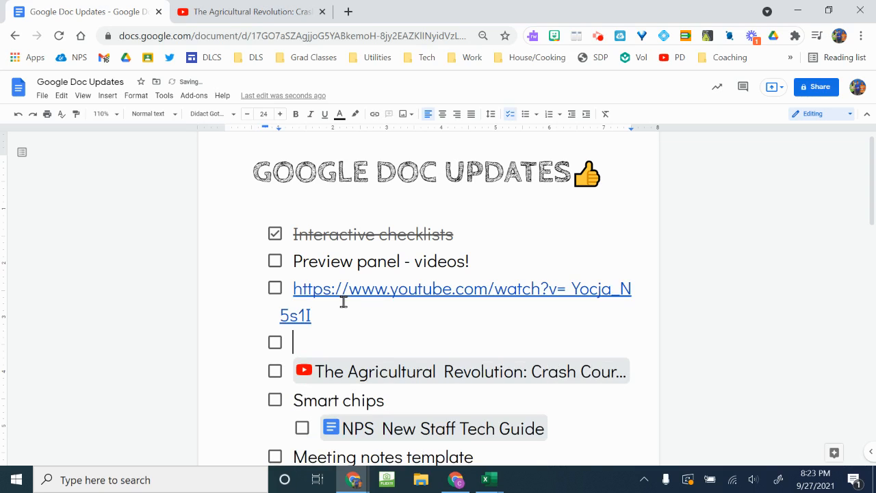
click(356, 285)
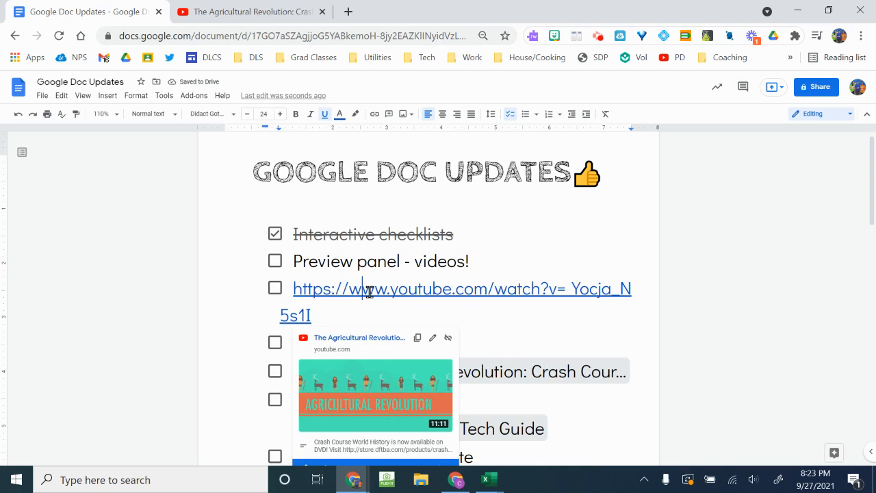
scroll(369, 292, down, 1)
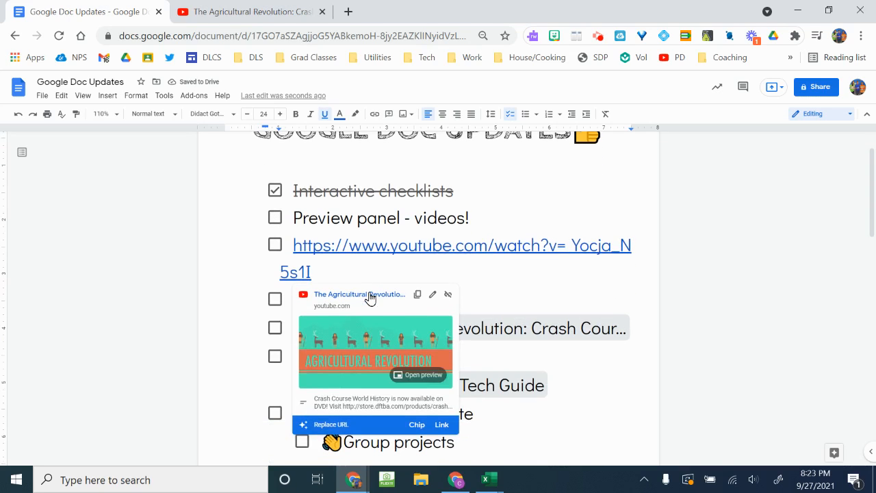
click(441, 422)
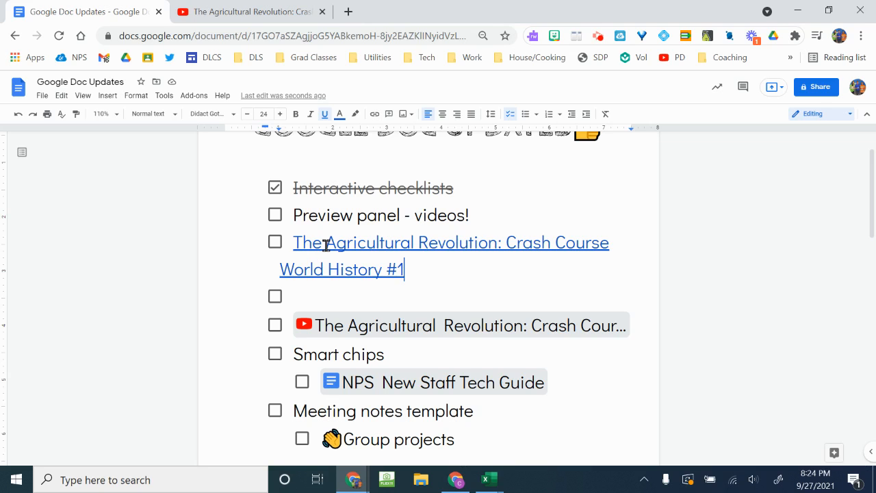
Open the video preview from the linked title "The Agricultural Revolution: Crash Course World History #1" and close it again
click(326, 246)
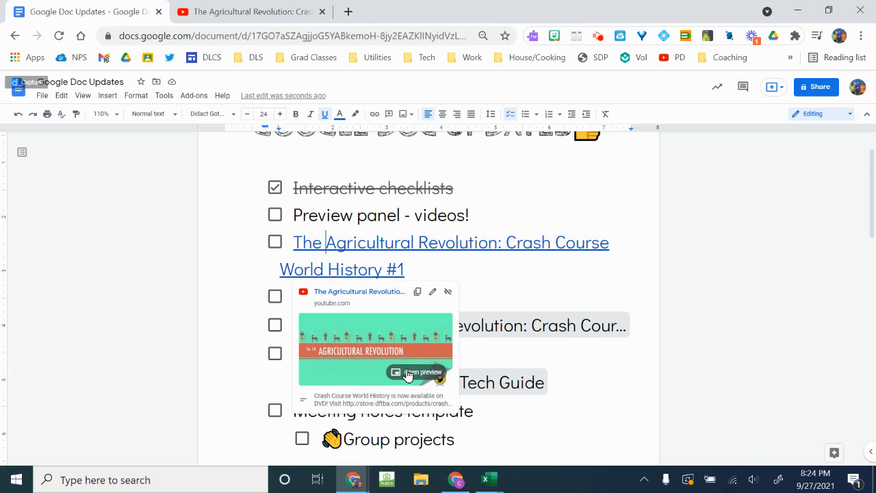
click(408, 375)
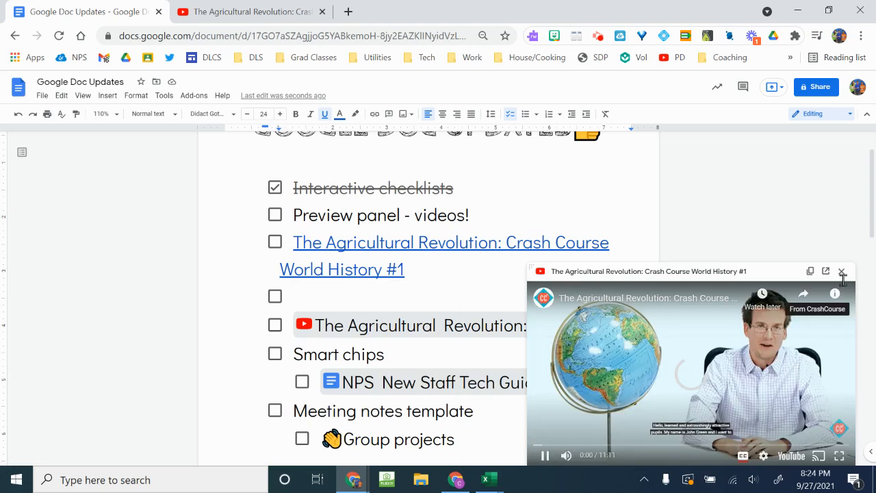
click(842, 272)
Delete the empty checklist item between the linked video title and the video smart chip
click(444, 298)
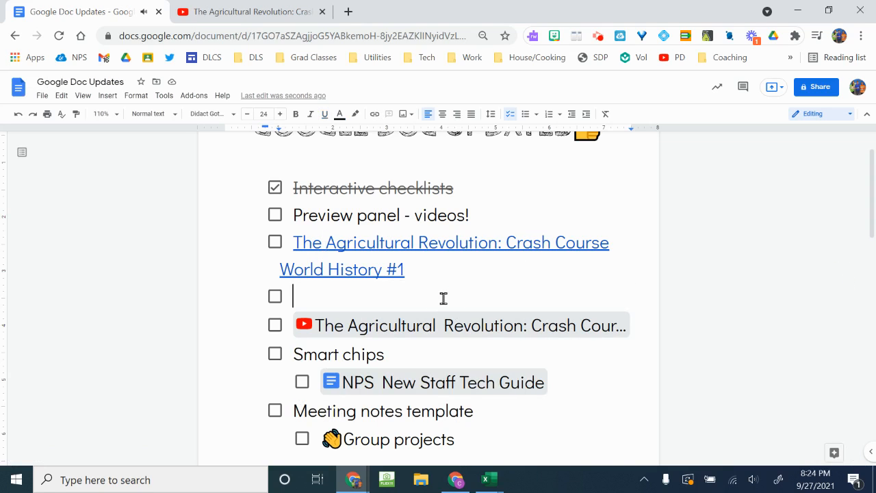
key(BackSpace)
key(BackSpace)
mouse_move(444, 303)
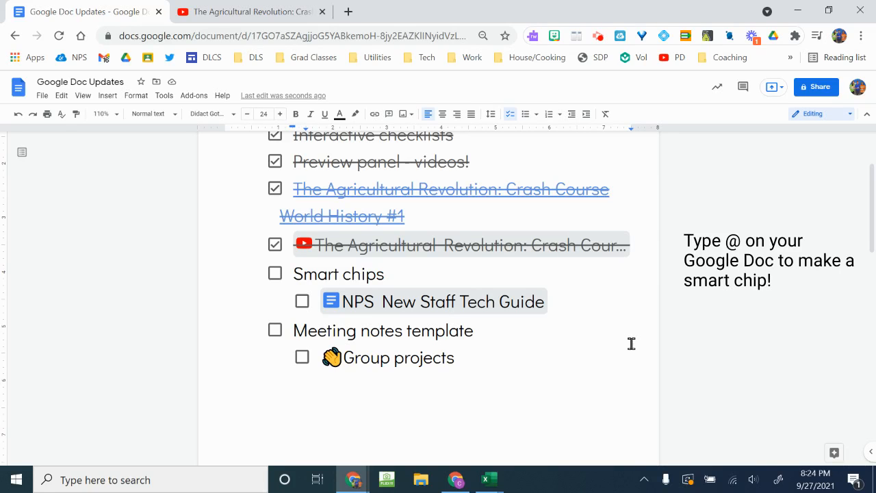
Add a checklist item below the "NPS New Staff Tech Guide" chip and insert the second suggested person as a smart chip
mouse_move(525, 306)
key(Return)
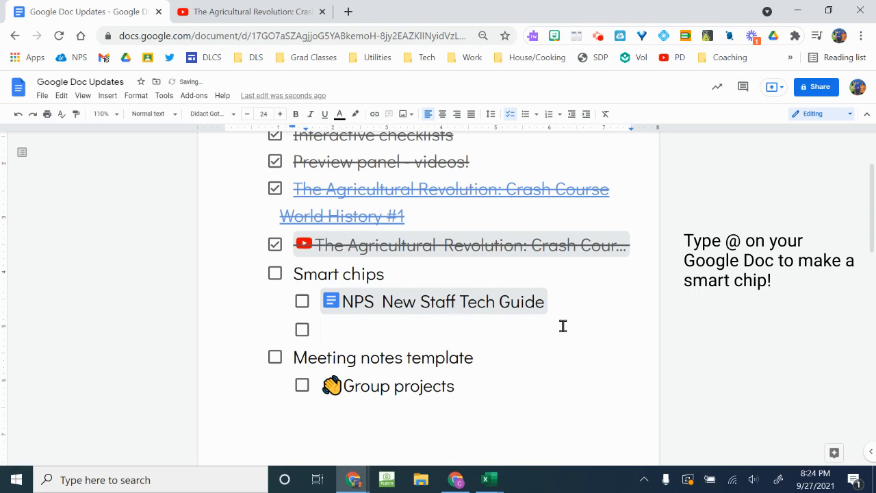
text(@)
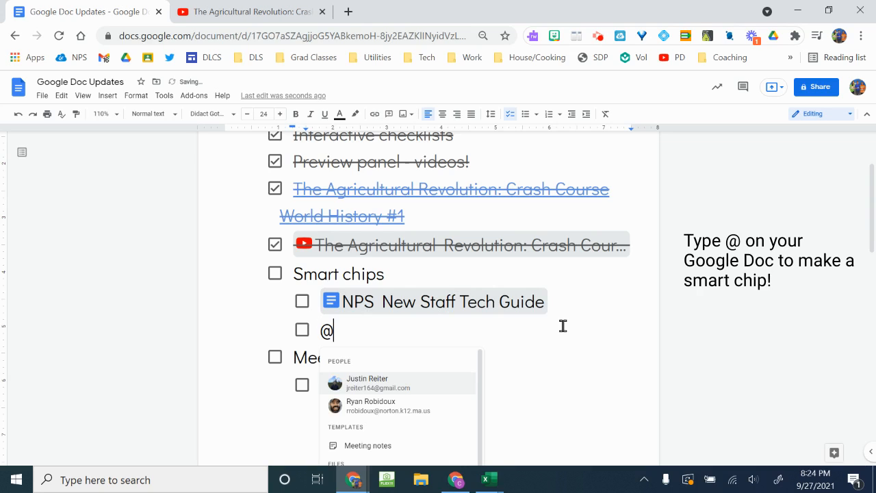
scroll(452, 397, down, 1)
scroll(454, 397, down, 1)
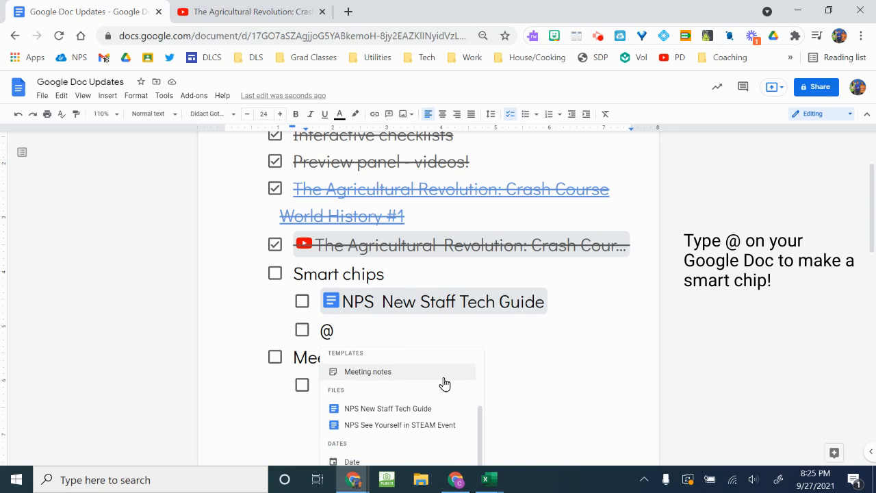
scroll(447, 405, down, 1)
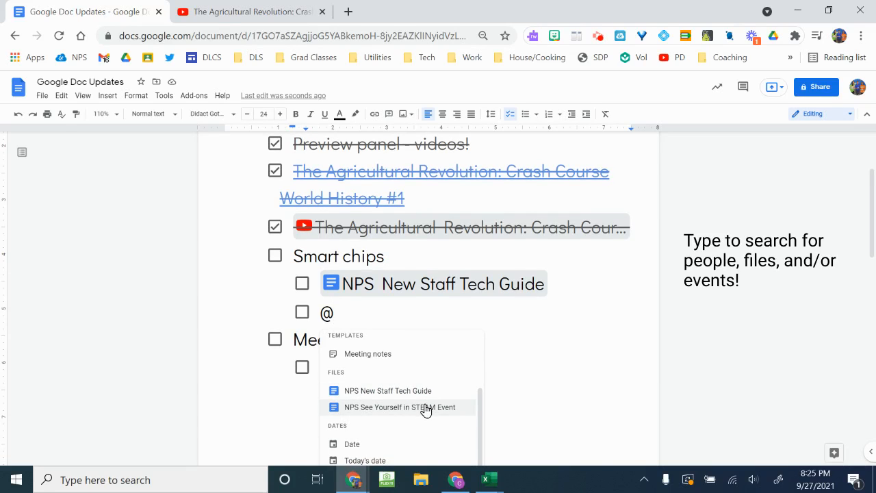
scroll(426, 409, down, 3)
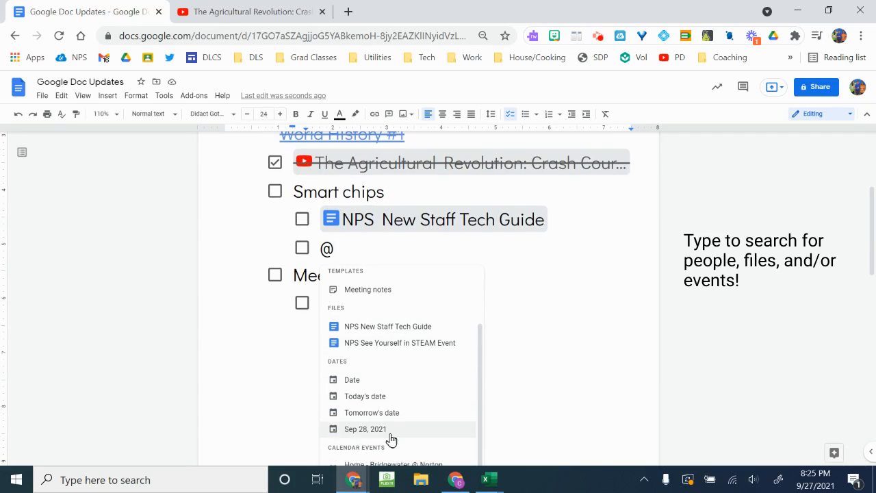
scroll(392, 438, down, 1)
scroll(394, 429, up, 1)
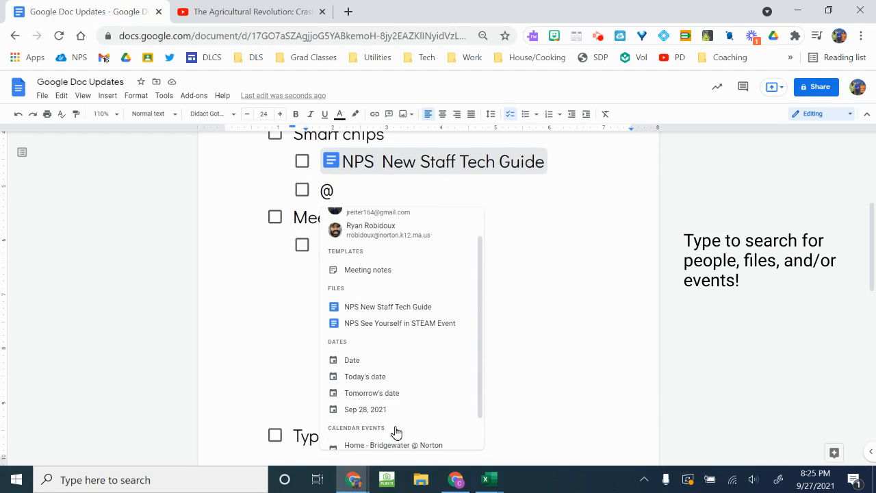
scroll(395, 431, up, 1)
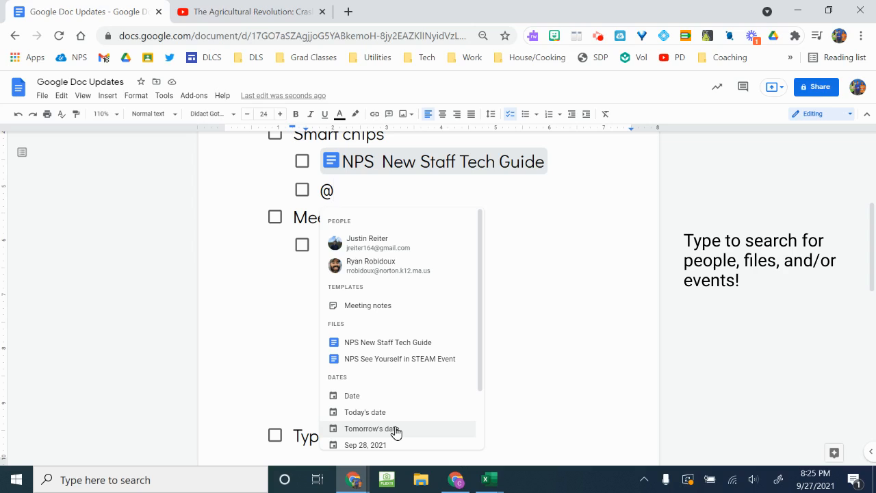
click(397, 266)
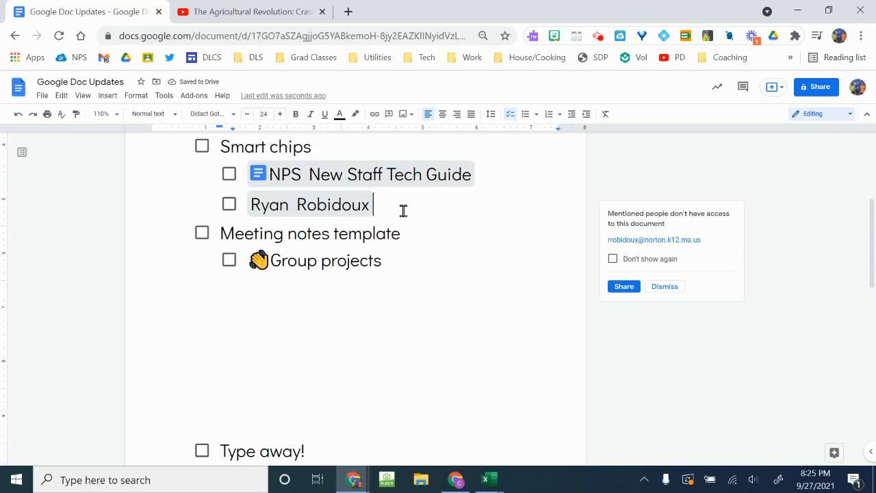
Open the contact card of the new person chip to view its contact options
scroll(404, 210, up, 1)
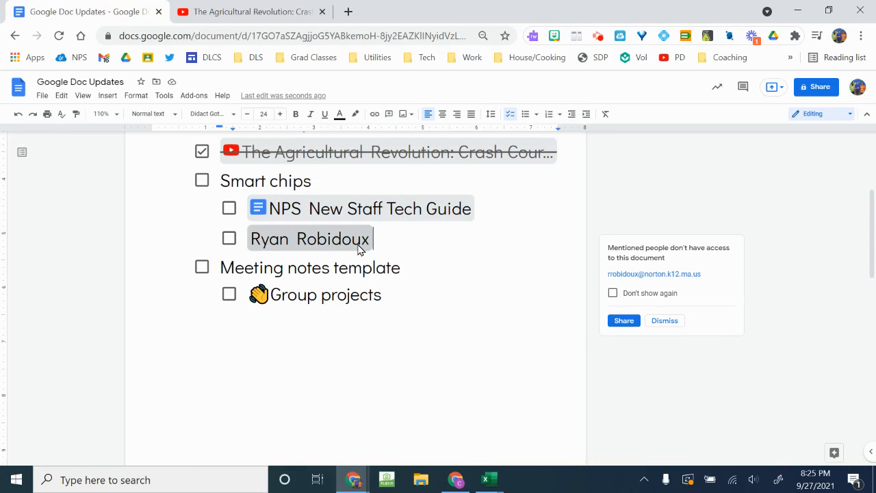
mouse_move(358, 247)
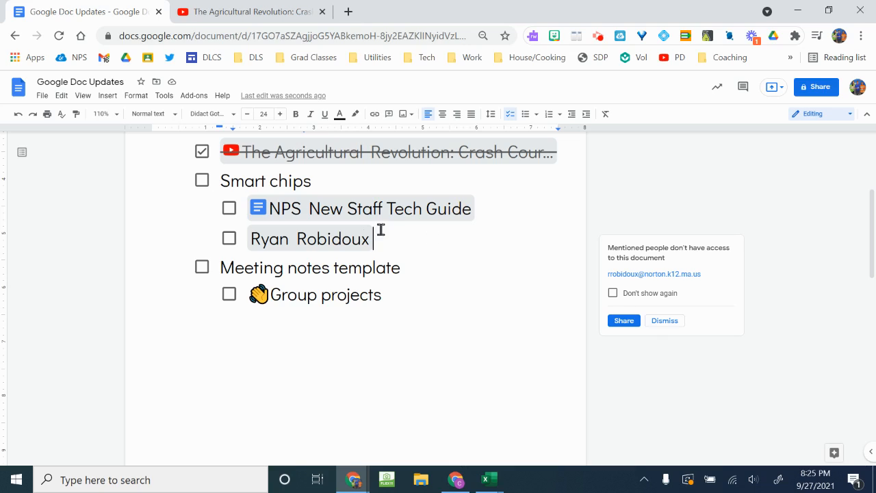
click(351, 240)
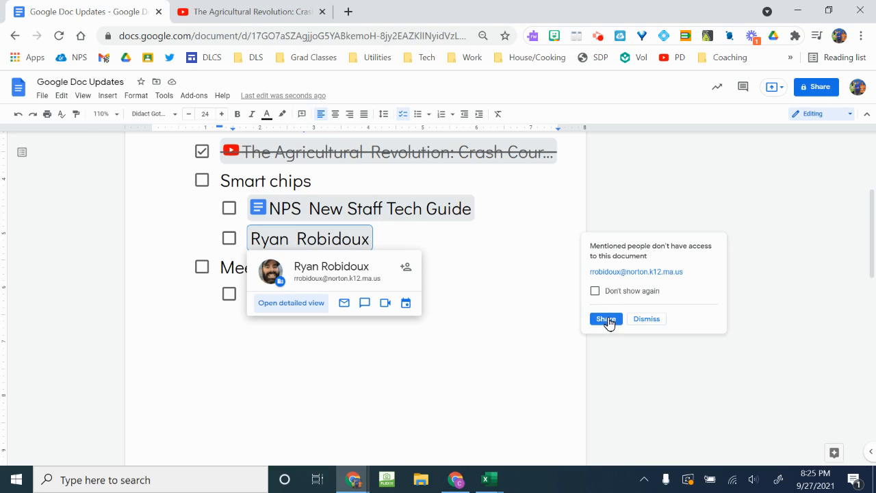
Add a checklist item below the person chip with the file chip "NPS See Yourself in STEAM Event" and view its preview card
click(463, 243)
key(Return)
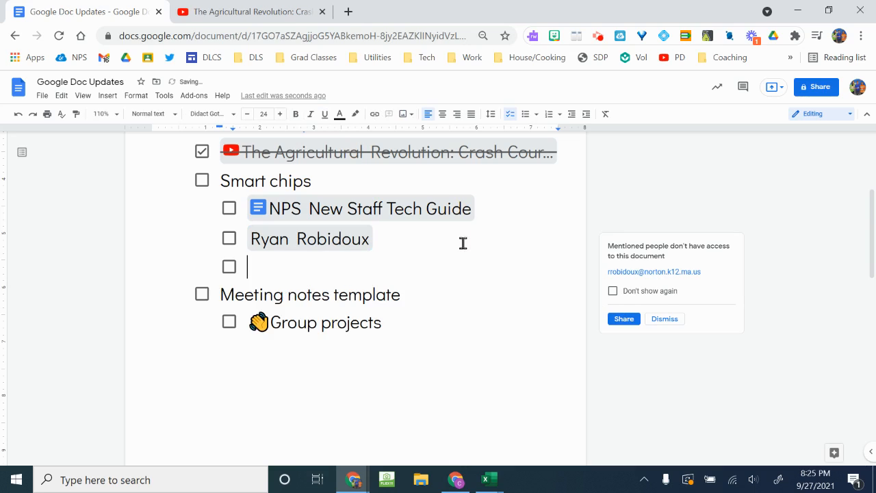
text(@)
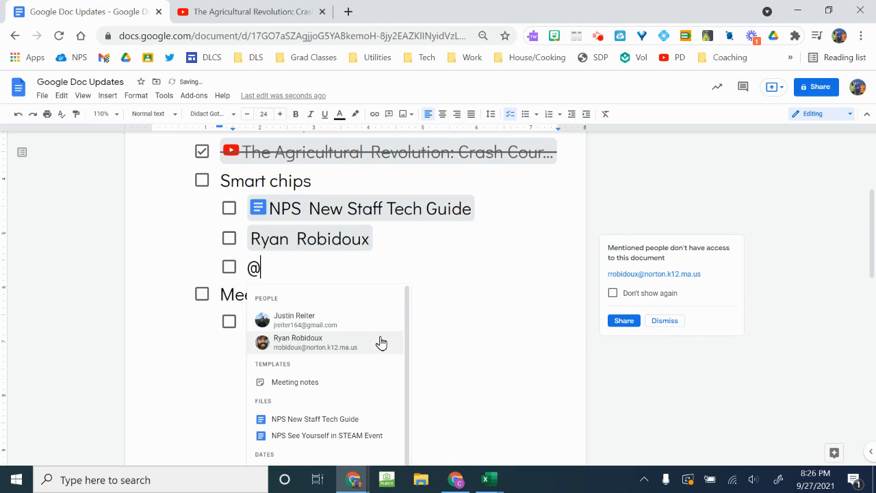
scroll(380, 342, down, 1)
scroll(380, 342, down, 1)
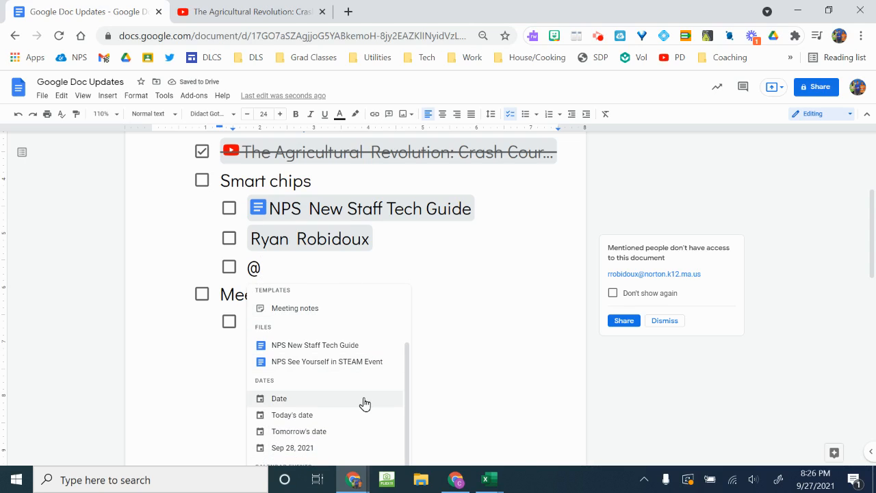
click(362, 361)
click(410, 277)
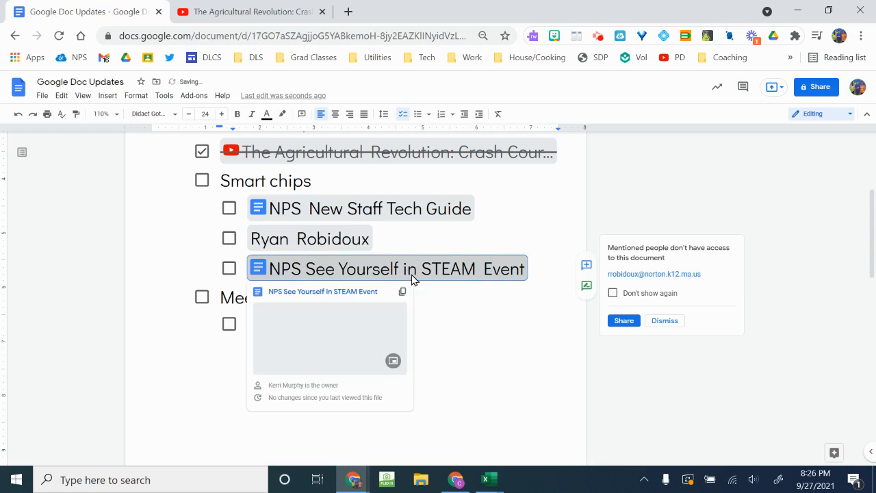
click(470, 327)
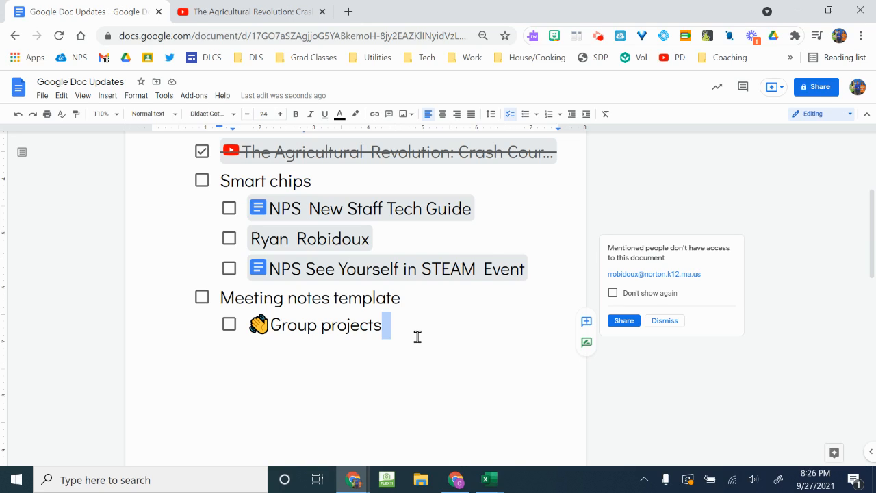
Create a new blank document in a separate browser tab using the docs.new address
click(349, 11)
text(docs.new)
key(Return)
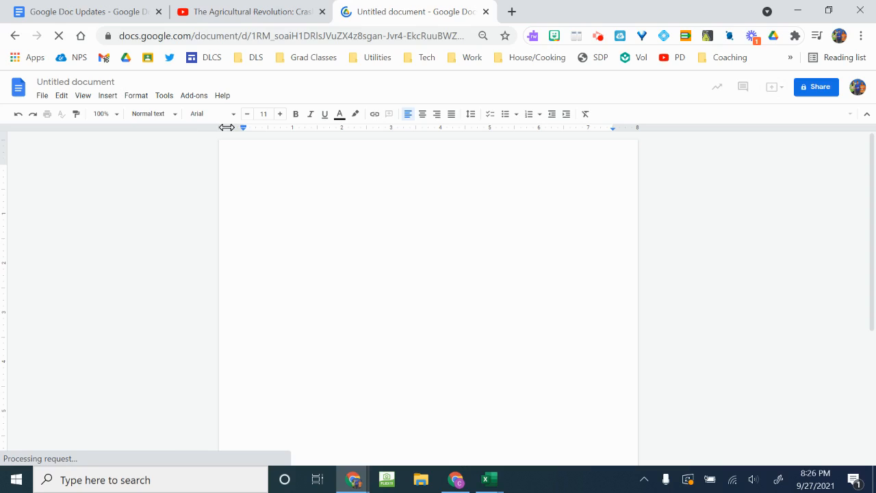
Insert the meeting notes template into the blank document for the calendar event "Buy lotto ticket"
click(112, 99)
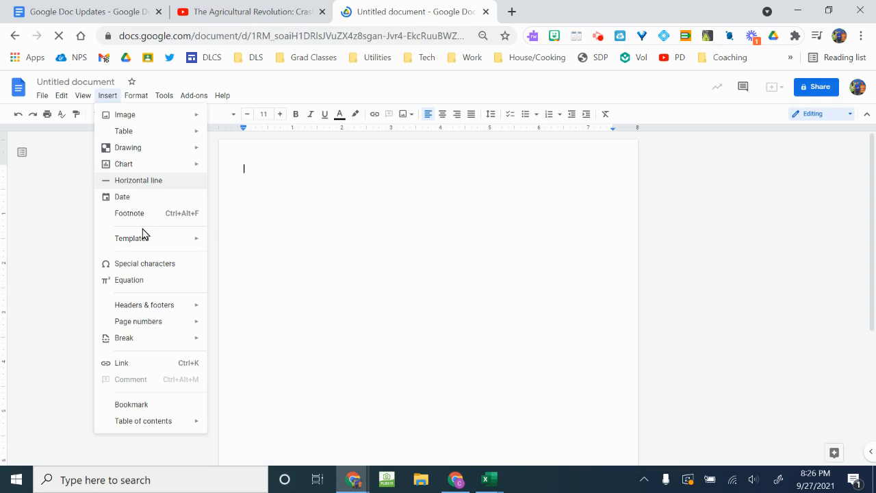
mouse_move(143, 240)
click(233, 251)
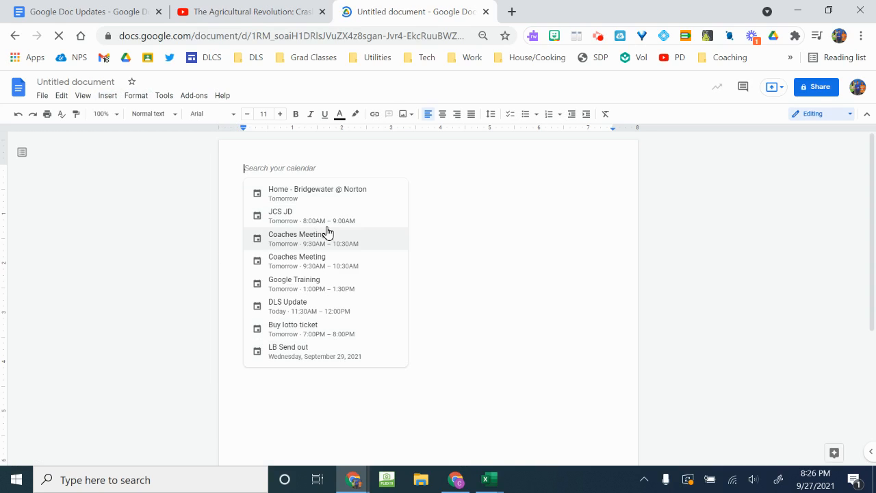
click(337, 334)
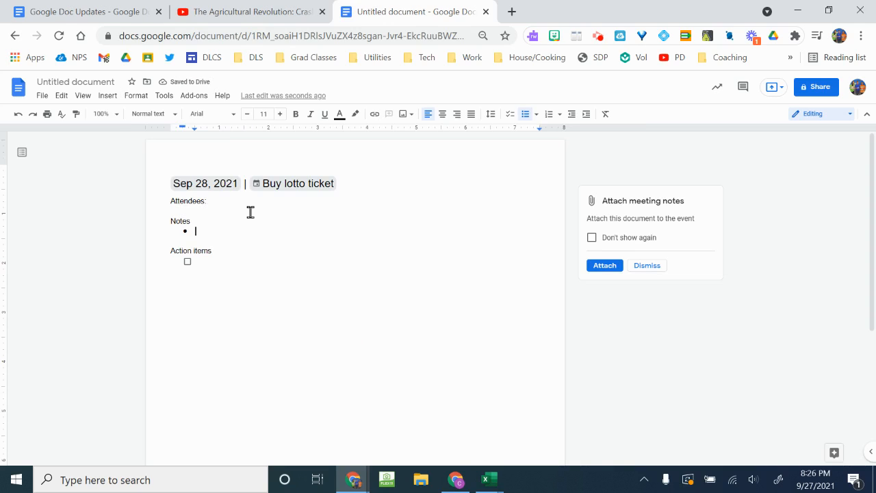
View the details of the date chip and the "Buy lotto ticket" event chip in the meeting notes heading
mouse_move(216, 188)
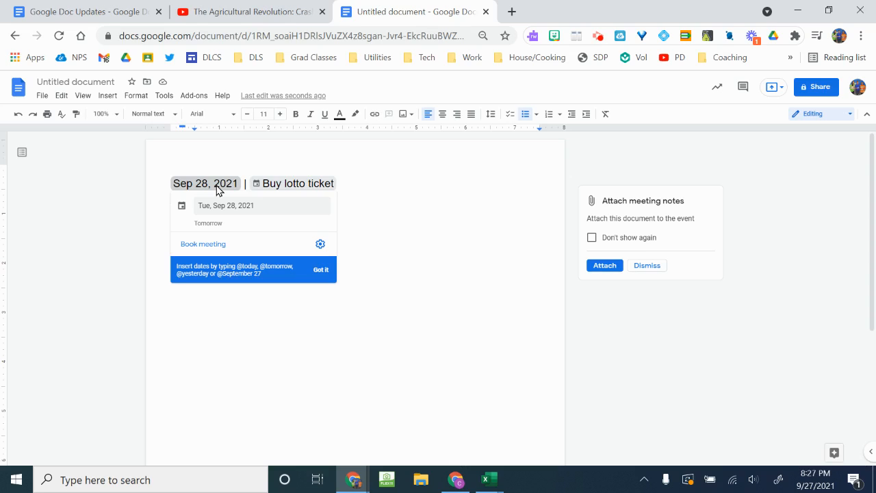
mouse_move(289, 185)
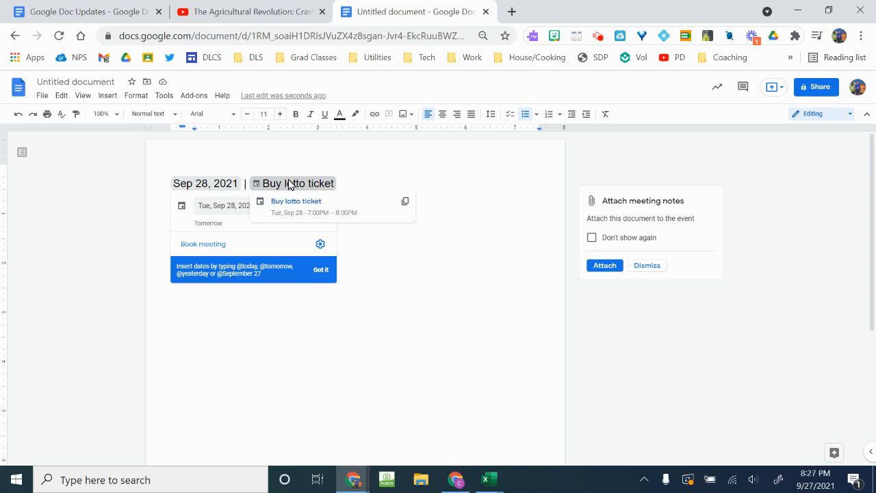
click(367, 175)
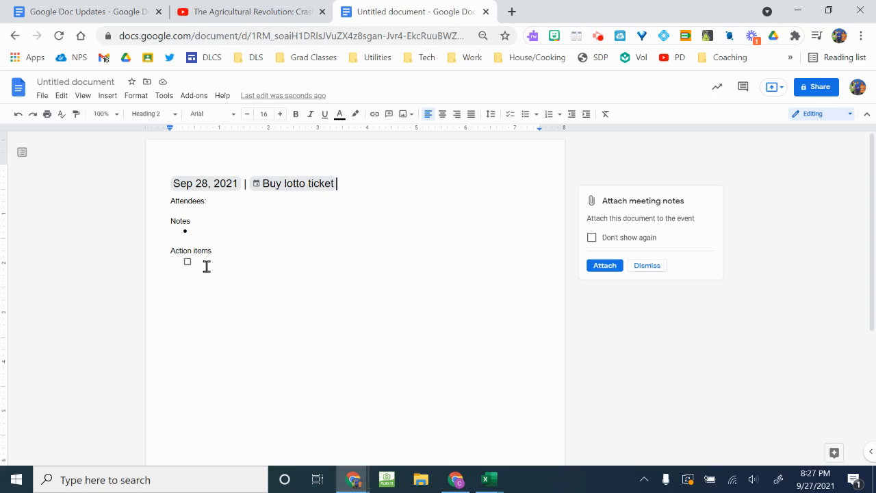
Return to the "Google Doc Updates" document and delete the two Agricultural Revolution video items from the checklist
click(71, 7)
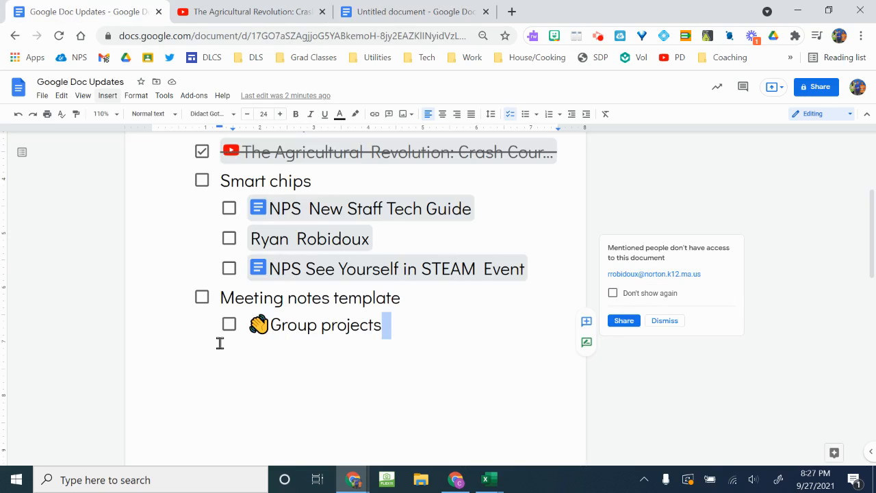
scroll(221, 349, up, 3)
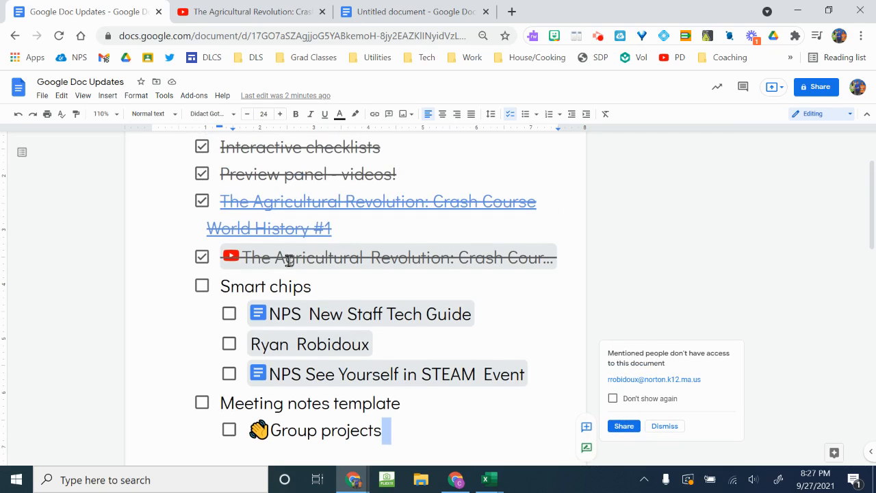
drag(569, 253, 201, 198)
key(BackSpace)
key(BackSpace)
key(BackSpace)
key(BackSpace)
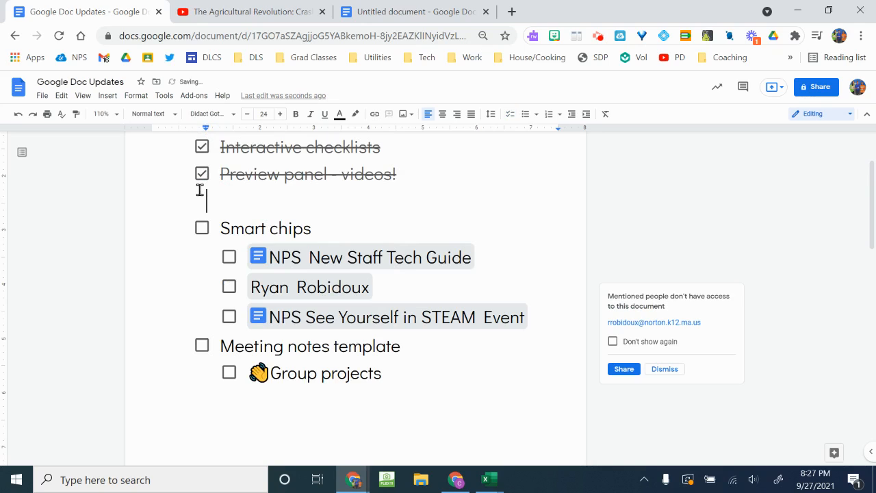
Uncheck the "Preview panel - videos!" and "Interactive checklists" items
scroll(201, 198, up, 1)
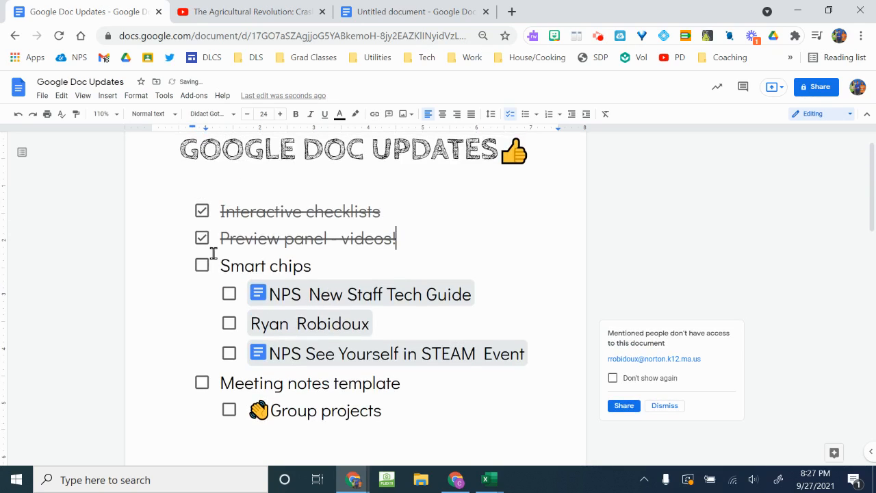
click(201, 238)
click(201, 210)
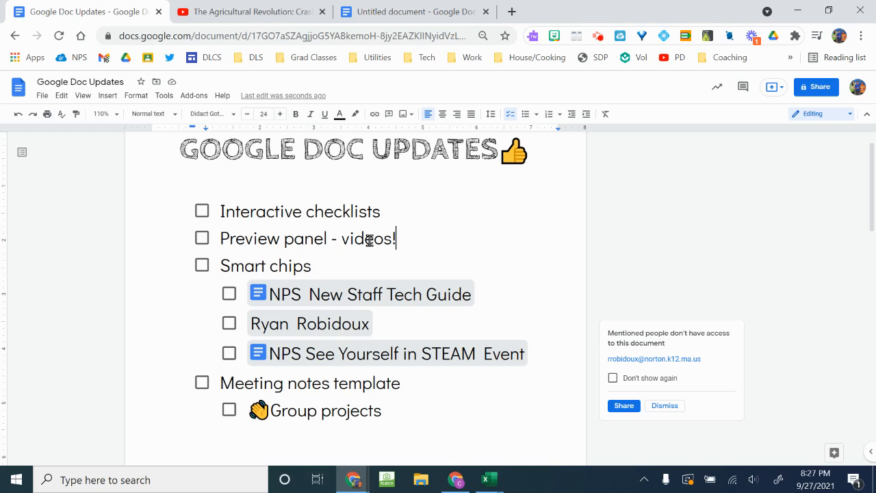
View the preview card of the "NPS New Staff Tech Guide" chip and look over the remaining checklist
mouse_move(375, 293)
scroll(405, 238, down, 1)
mouse_move(373, 276)
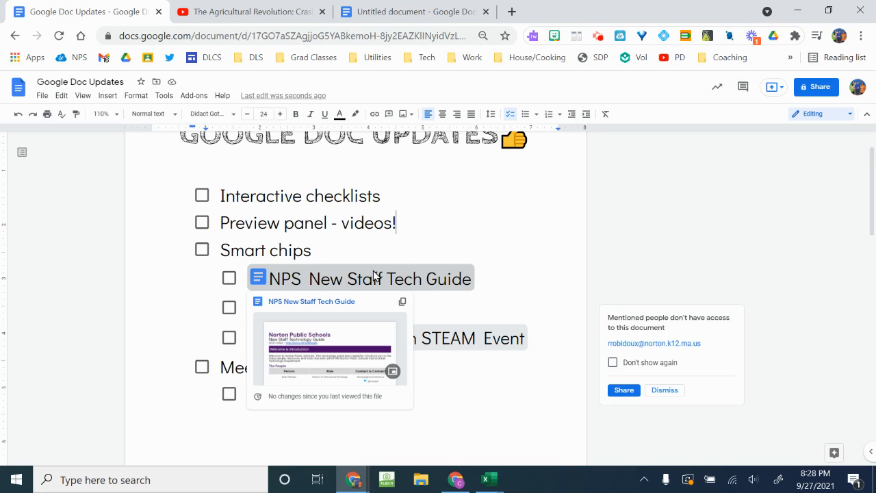
mouse_move(351, 322)
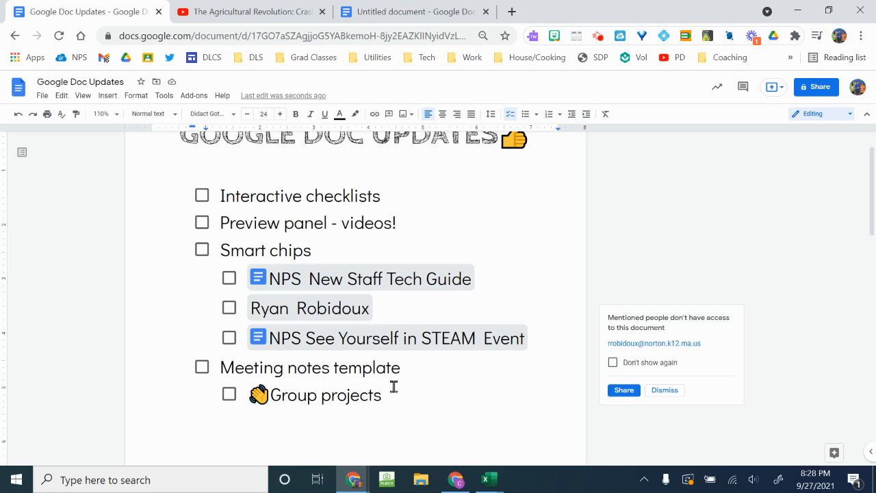
scroll(393, 387, up, 1)
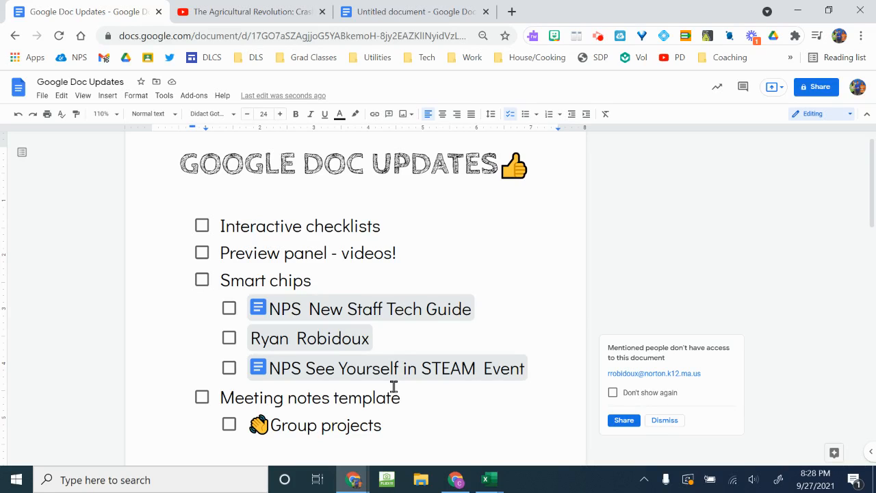